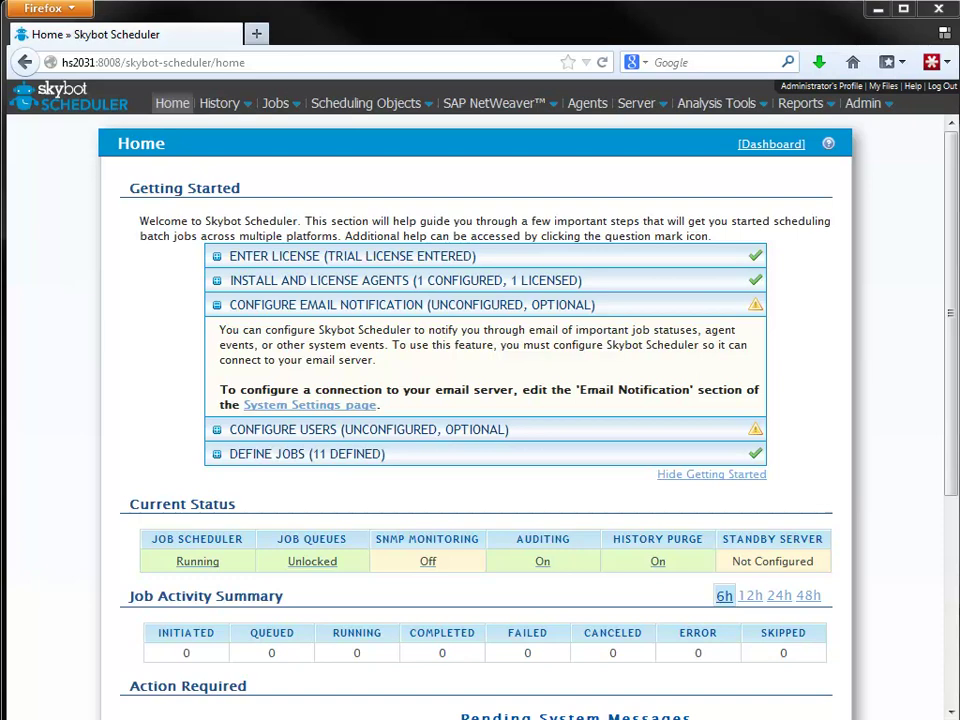
- Open the DEMO_ENV agent environment from the Agent Environments list
{"action": "mouse_move", "coordinate": [366, 112]}
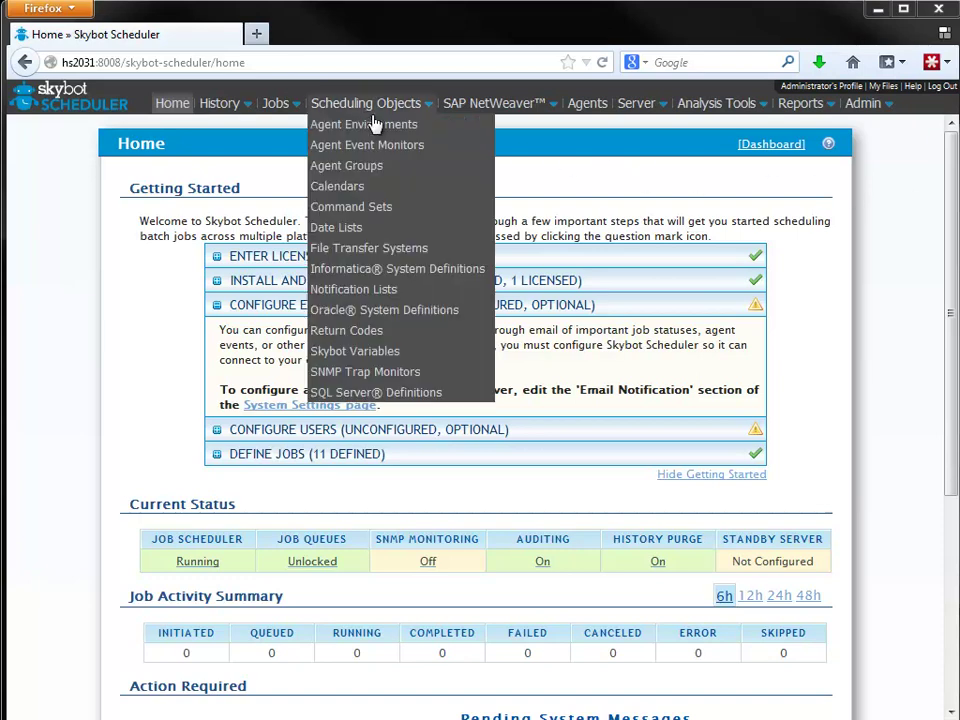
{"action": "left_click", "coordinate": [411, 128]}
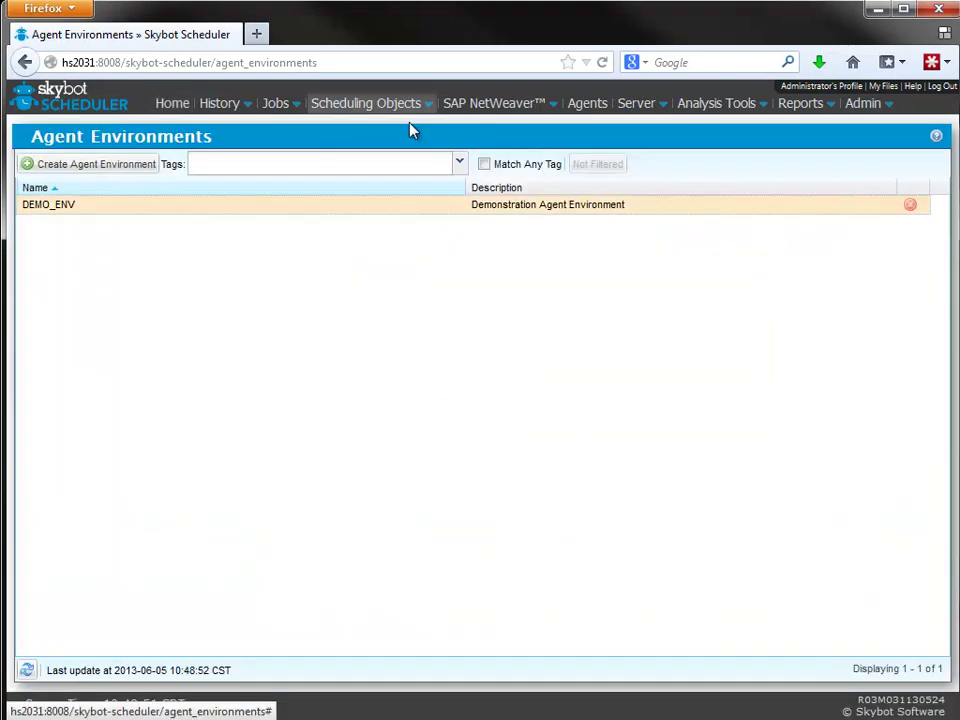
{"action": "double_click", "coordinate": [340, 210]}
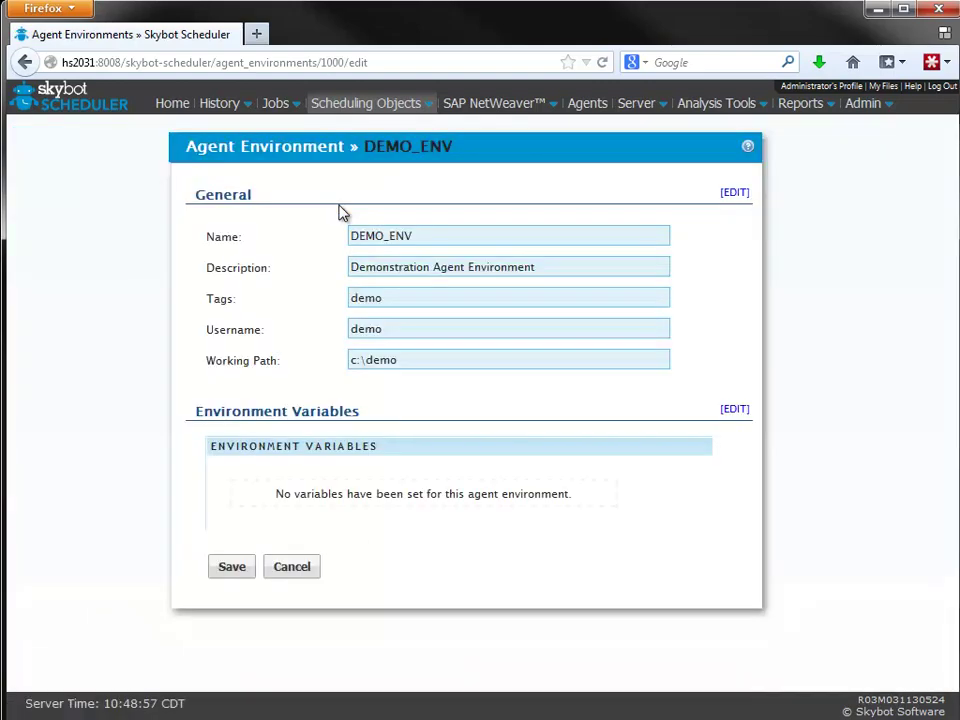
- Replace DEMO_ENV's username with the real user's account name and enter the new password twice
{"action": "left_click", "coordinate": [734, 193]}
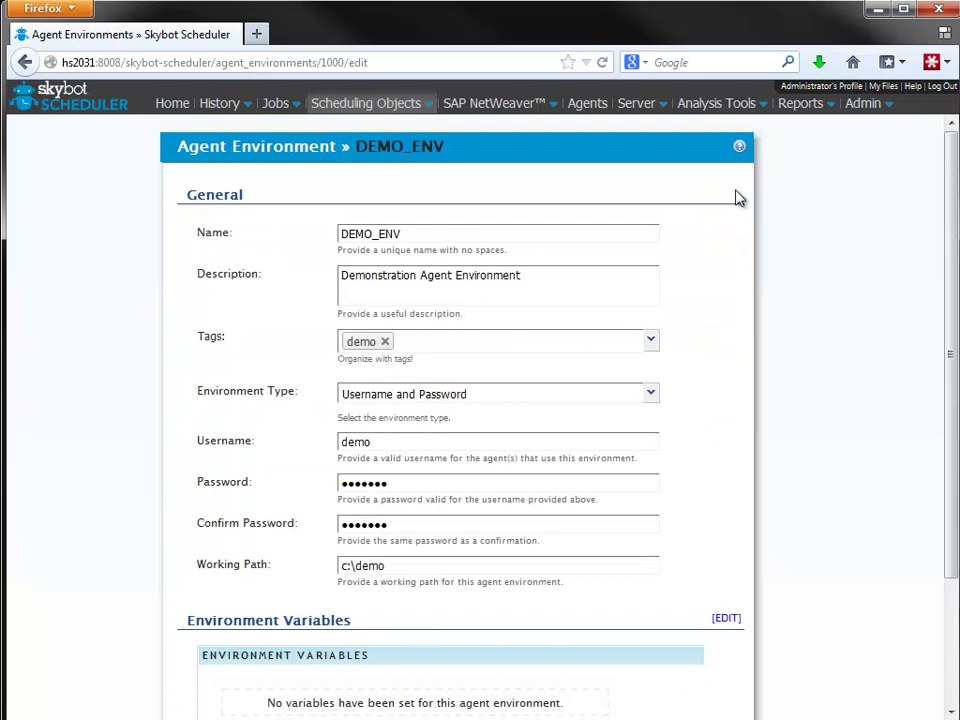
{"action": "left_click_drag", "start_coordinate": [421, 446], "coordinate": [282, 430]}
{"action": "key", "text": "Tab"}
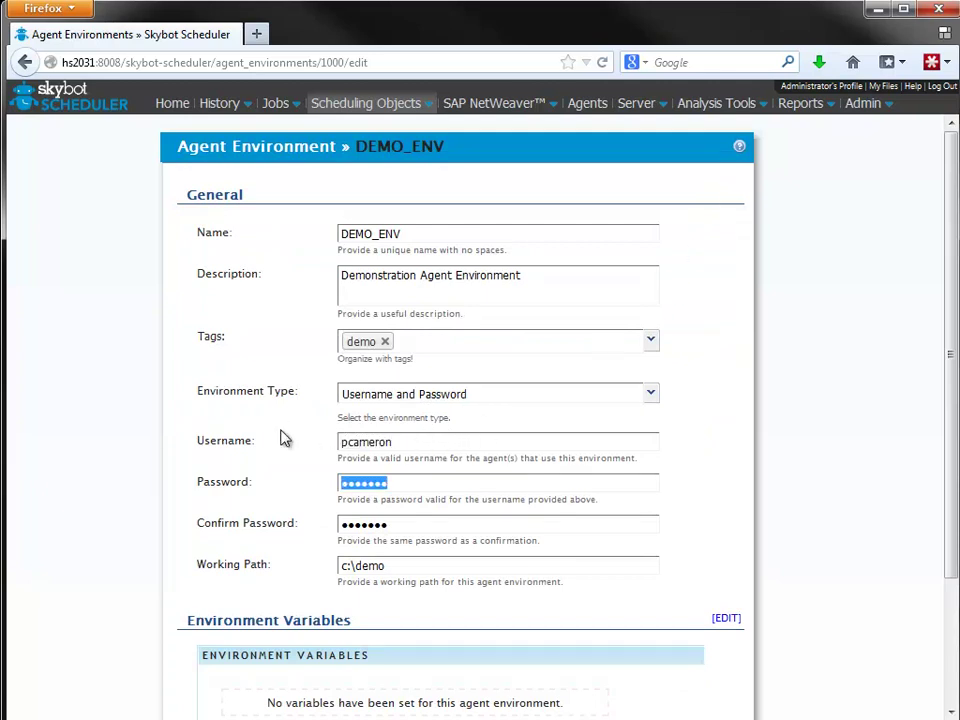
{"action": "type", "text": "xxxxxx"}
{"action": "key", "text": "Tab"}
{"action": "type", "text": "xxxxxx"}
- Set the working path to c:\ and save the DEMO_ENV environment
{"action": "key", "text": "Tab"}
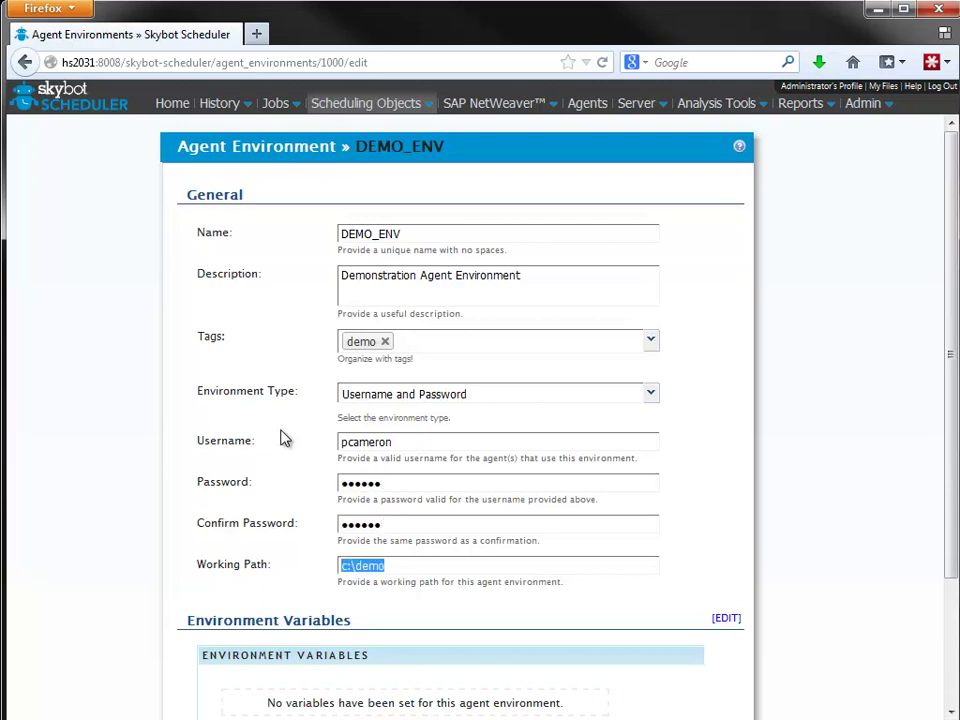
{"action": "key", "text": "End"}
{"action": "scroll", "coordinate": [675, 418], "scroll_direction": "down", "scroll_amount": 3}
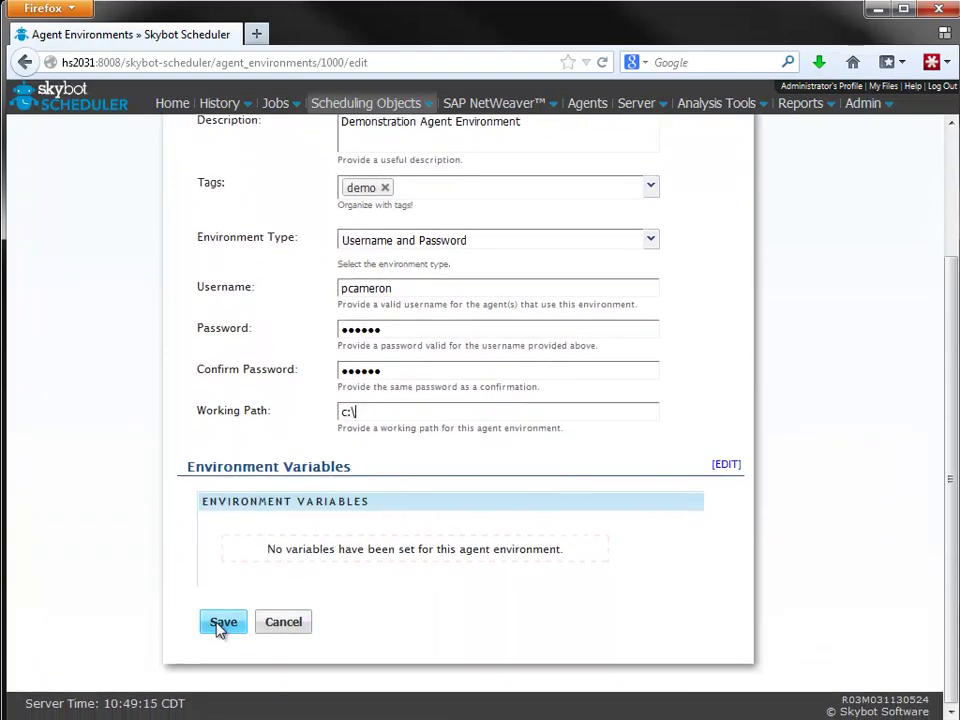
{"action": "left_click", "coordinate": [221, 626]}
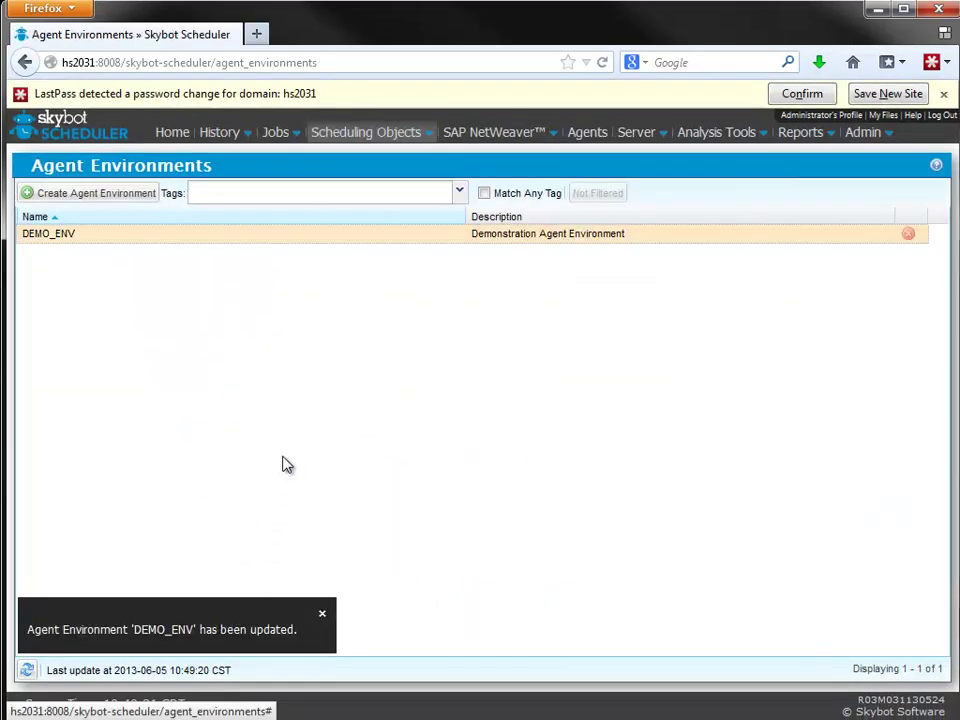
- Open the DEMO_RUNS_DAILY job from the Individual Jobs list
{"action": "mouse_move", "coordinate": [284, 139]}
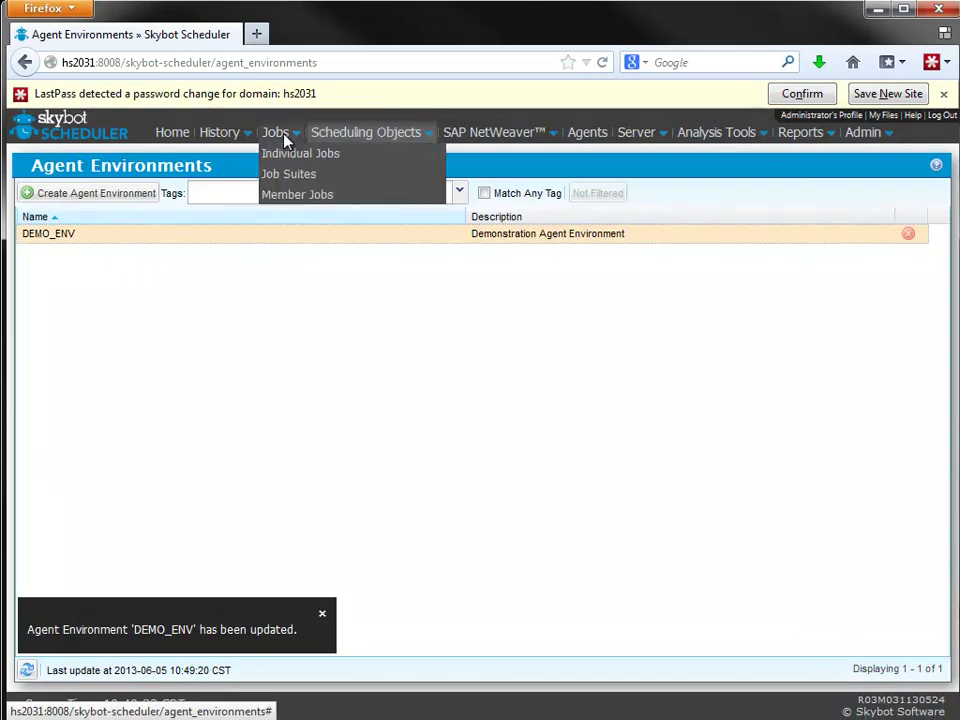
{"action": "left_click", "coordinate": [332, 160]}
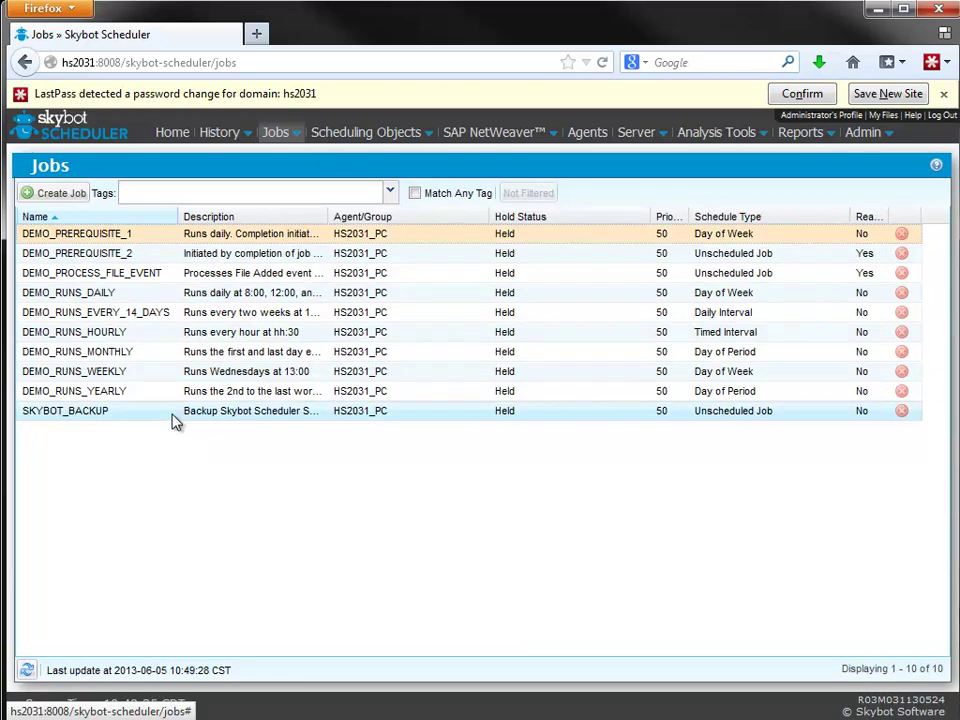
{"action": "double_click", "coordinate": [97, 296]}
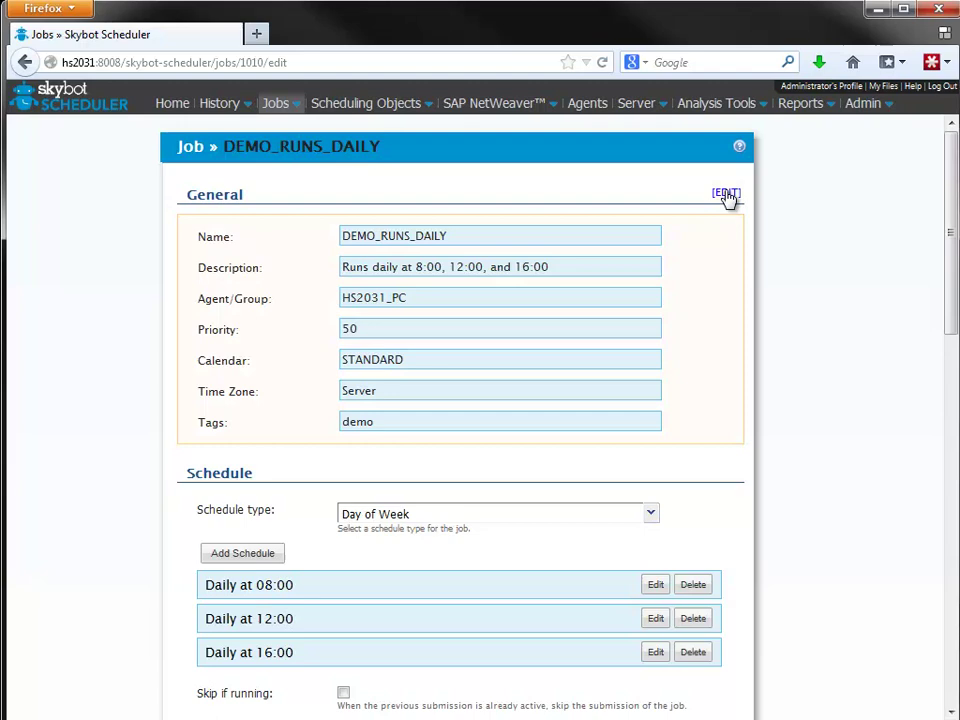
- Edit the job's general settings, keeping HS2031_PC as the agent
{"action": "left_click", "coordinate": [726, 193]}
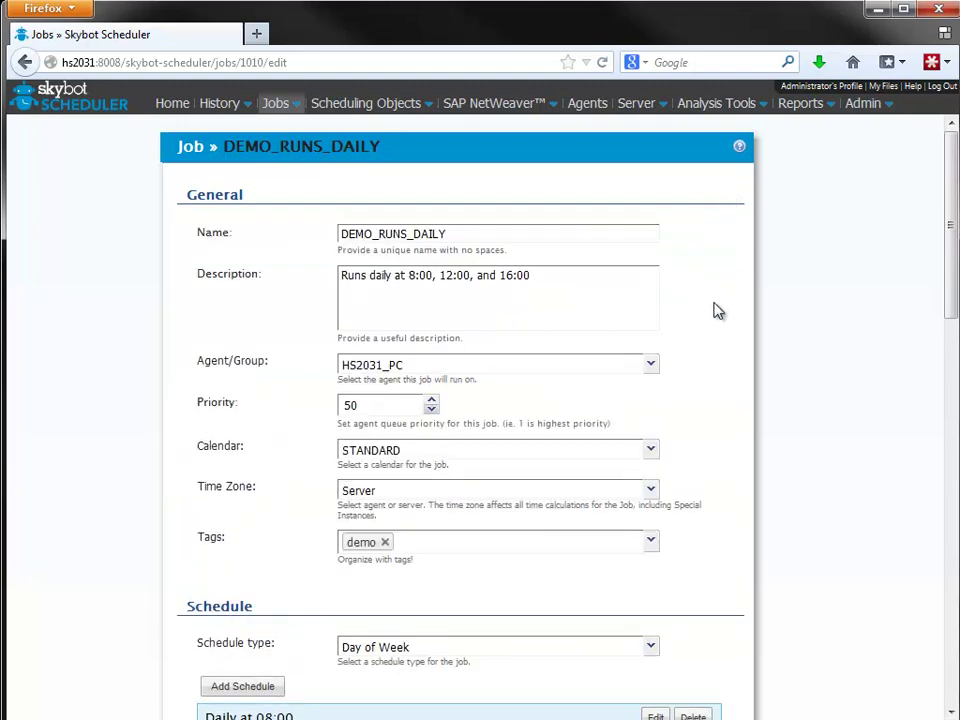
{"action": "left_click", "coordinate": [651, 365]}
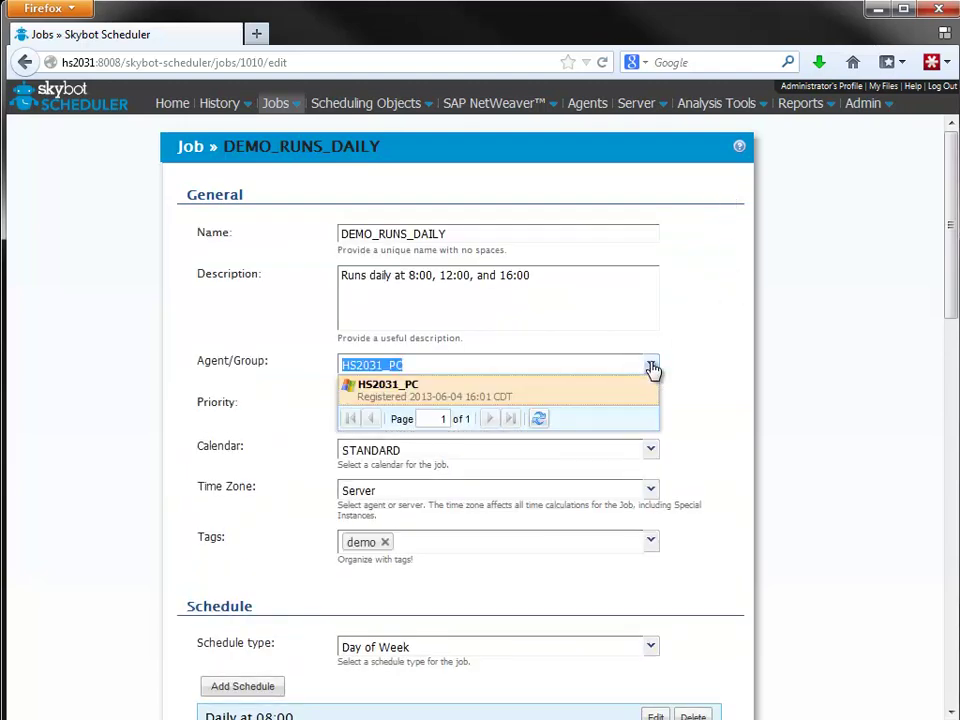
{"action": "left_click", "coordinate": [651, 367]}
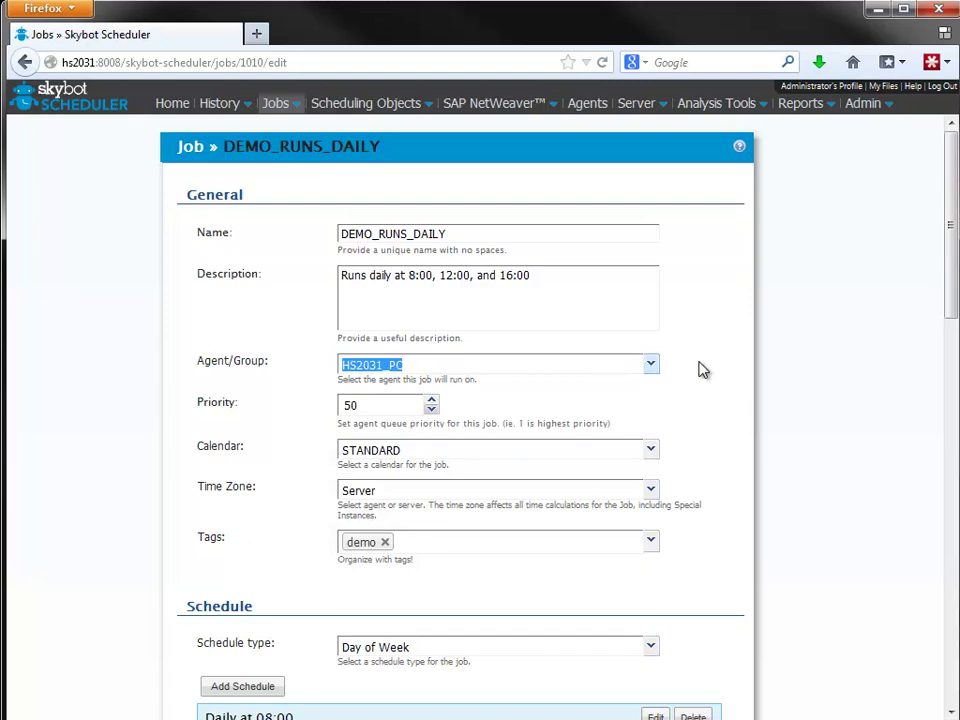
{"action": "scroll", "coordinate": [703, 370], "scroll_direction": "down", "scroll_amount": 3}
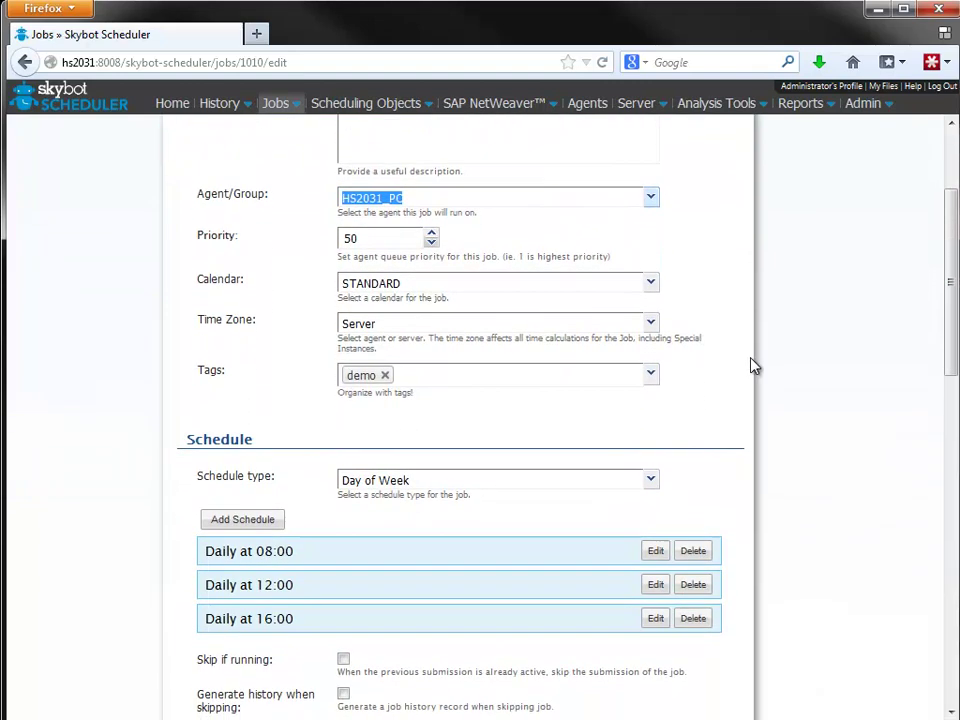
{"action": "scroll", "coordinate": [754, 366], "scroll_direction": "down", "scroll_amount": 4}
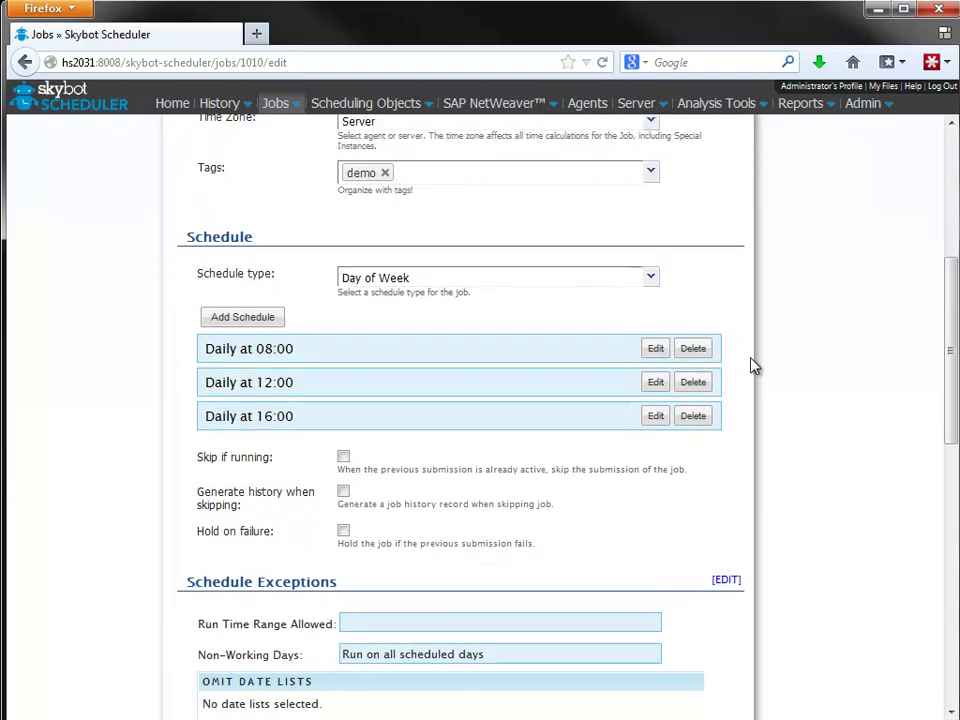
{"action": "scroll", "coordinate": [758, 365], "scroll_direction": "down", "scroll_amount": 2}
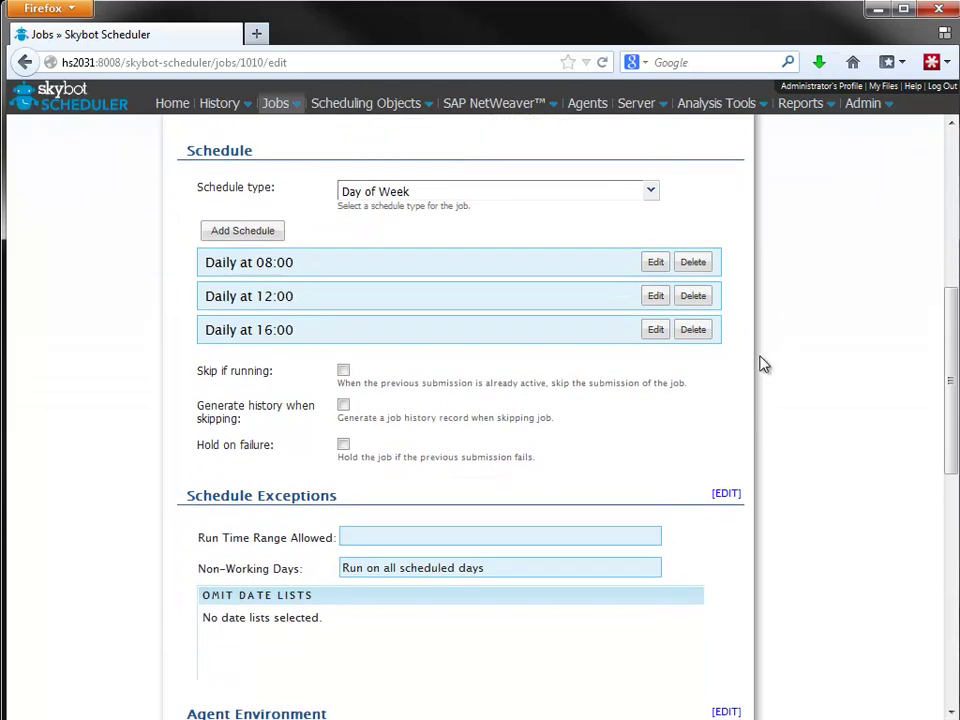
- Keep Day of Week as the schedule type and review the DEMO_ENV environment and commands
{"action": "left_click", "coordinate": [651, 192]}
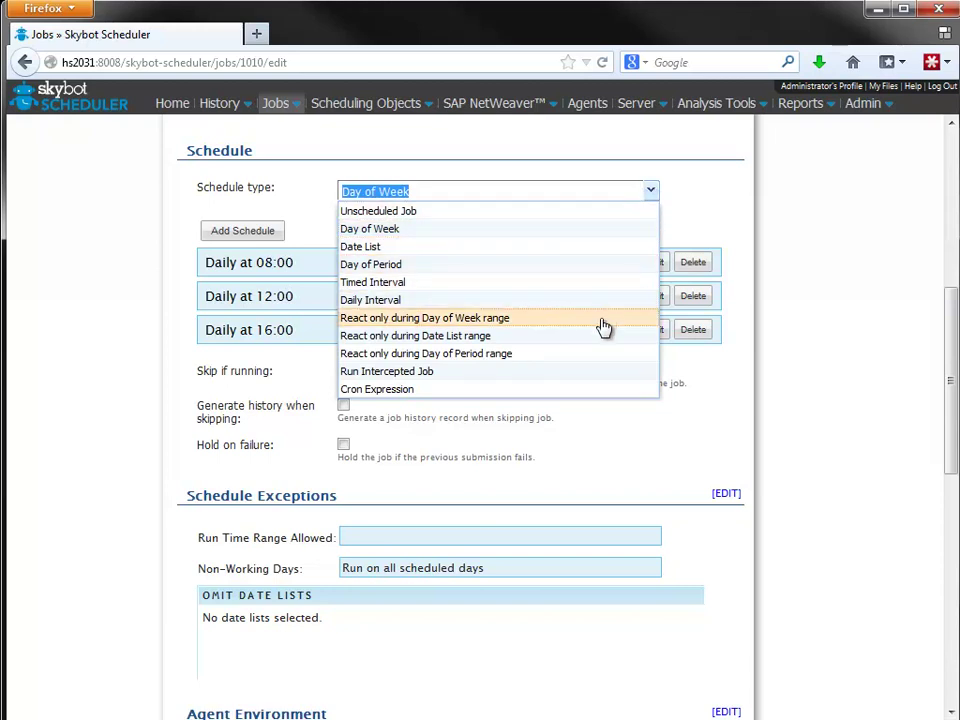
{"action": "left_click", "coordinate": [605, 237]}
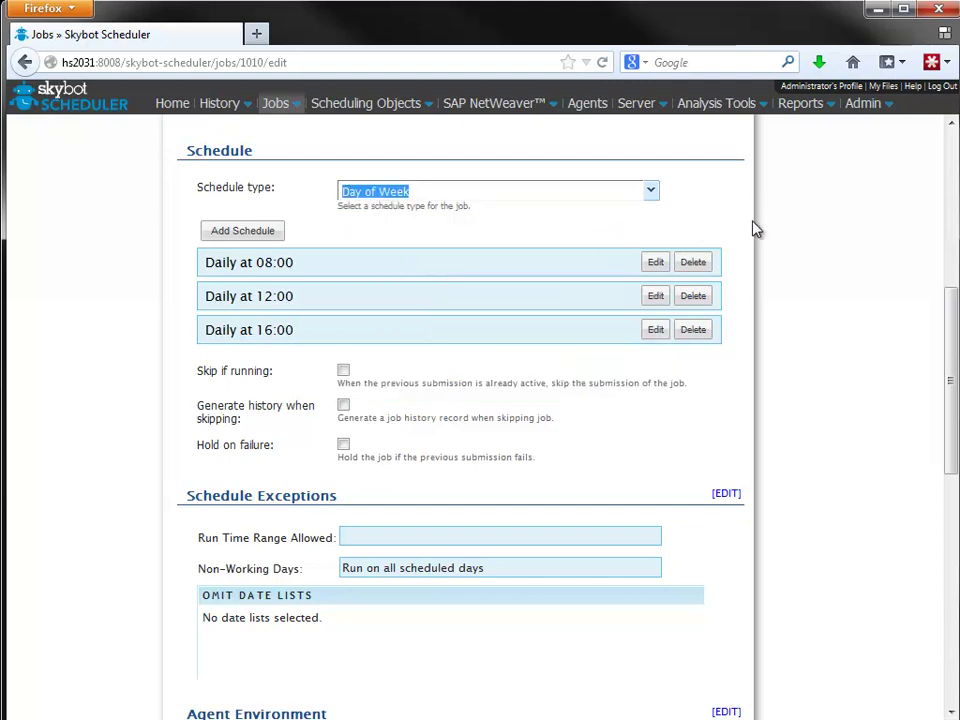
{"action": "scroll", "coordinate": [800, 240], "scroll_direction": "down", "scroll_amount": 4}
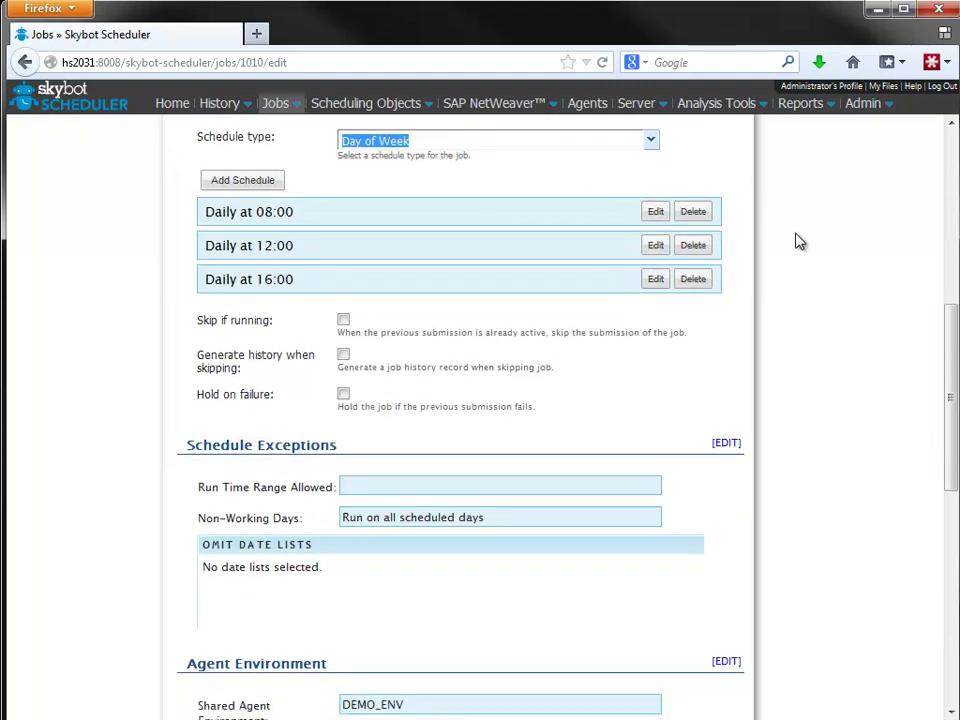
{"action": "scroll", "coordinate": [800, 240], "scroll_direction": "down", "scroll_amount": 5}
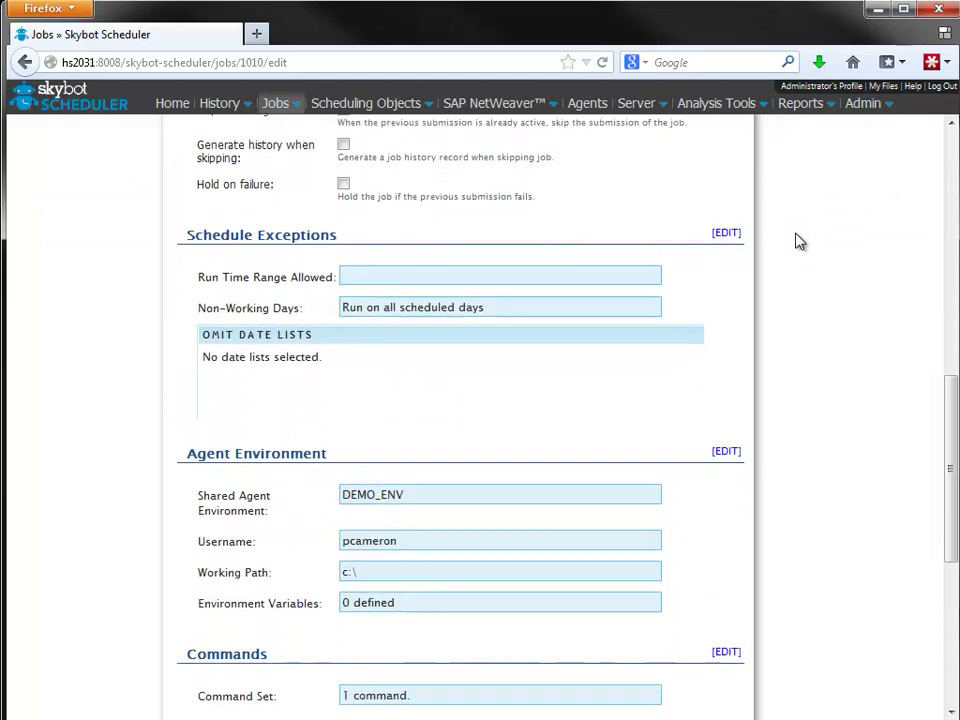
{"action": "scroll", "coordinate": [800, 240], "scroll_direction": "down", "scroll_amount": 3}
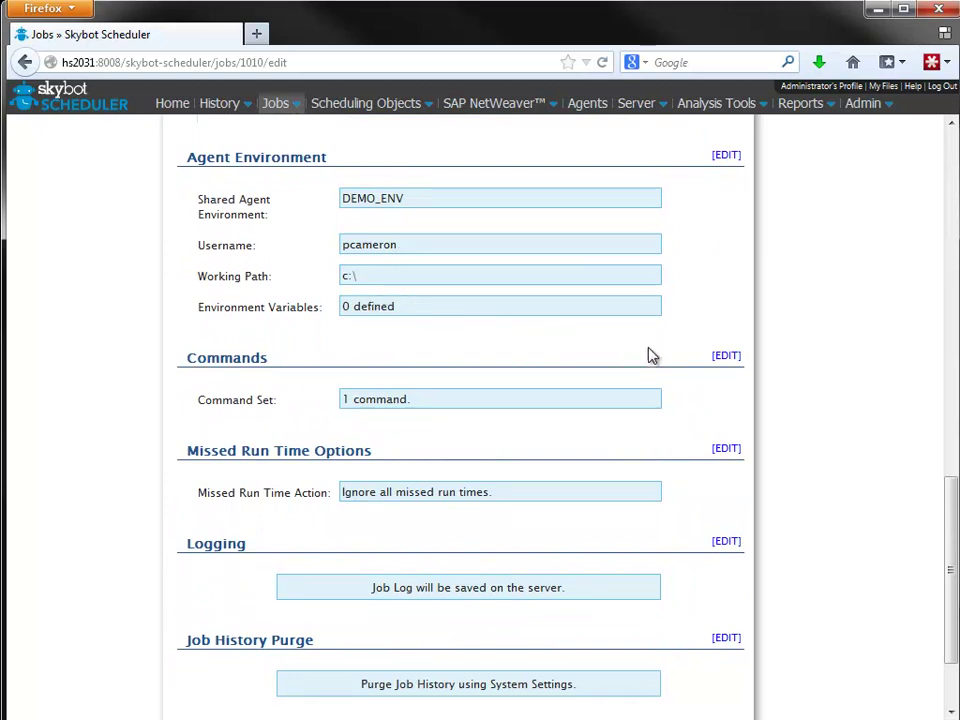
{"action": "left_click", "coordinate": [727, 357]}
{"action": "scroll", "coordinate": [733, 360], "scroll_direction": "down", "scroll_amount": 3}
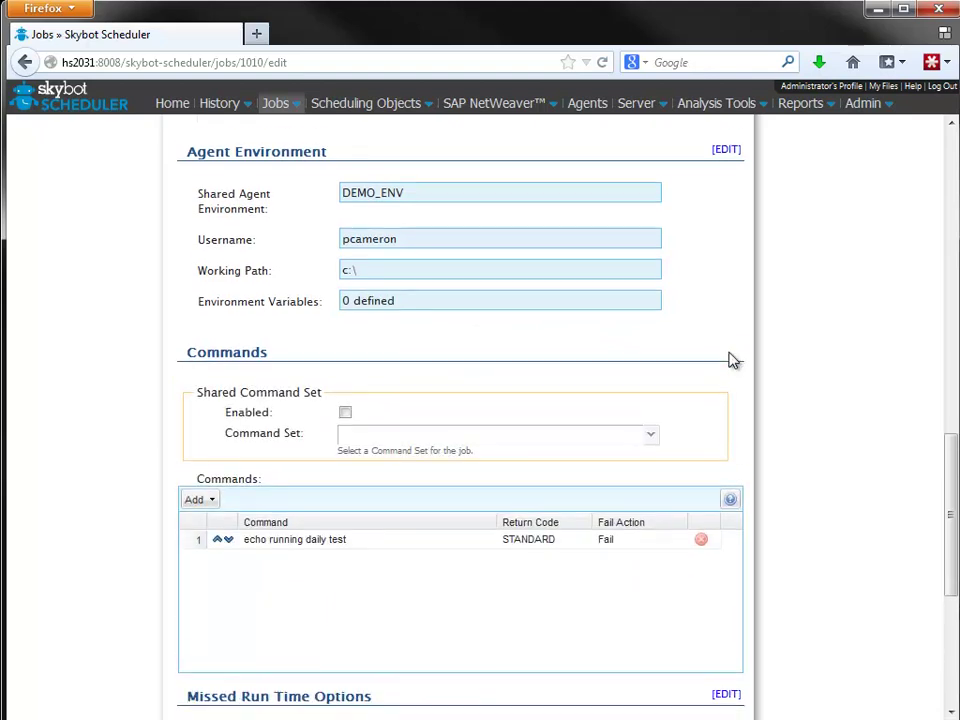
{"action": "scroll", "coordinate": [731, 358], "scroll_direction": "down", "scroll_amount": 2}
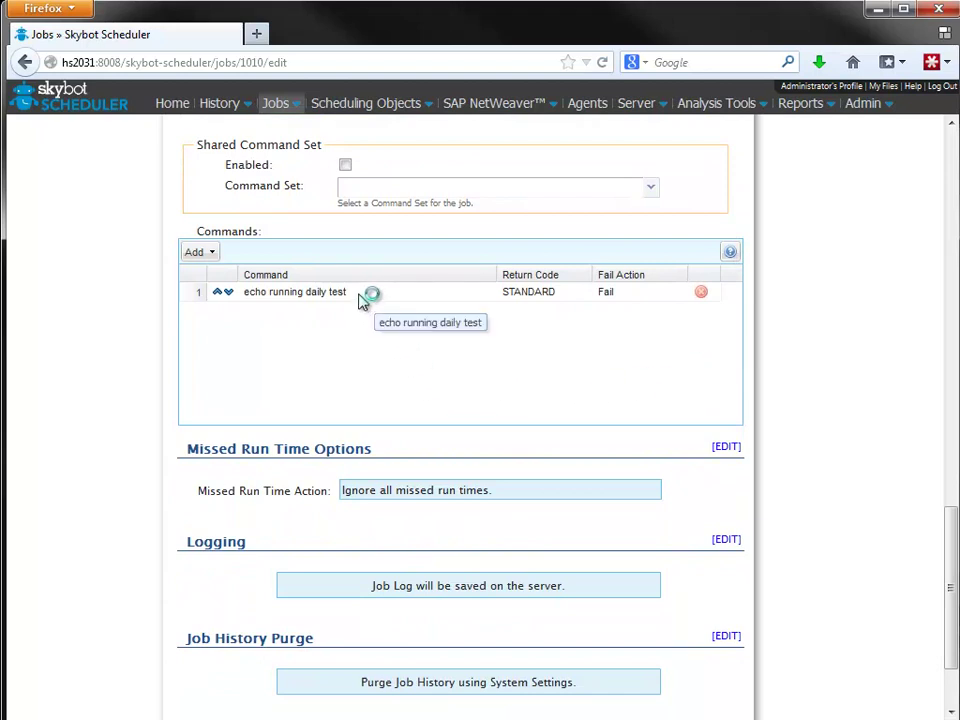
{"action": "left_click", "coordinate": [357, 292]}
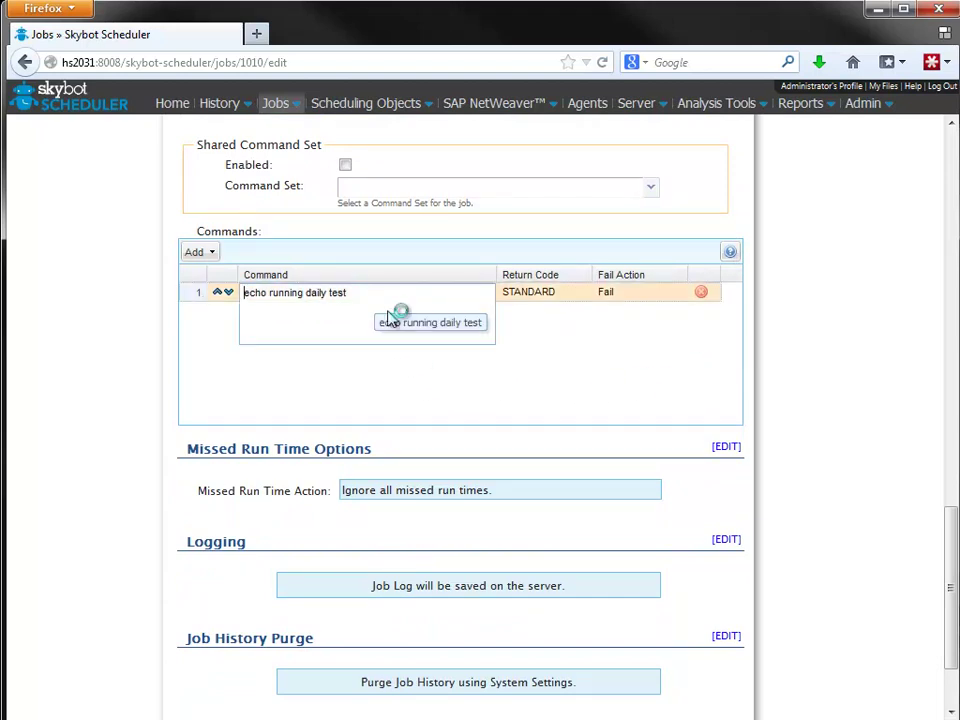
{"action": "left_click", "coordinate": [428, 368]}
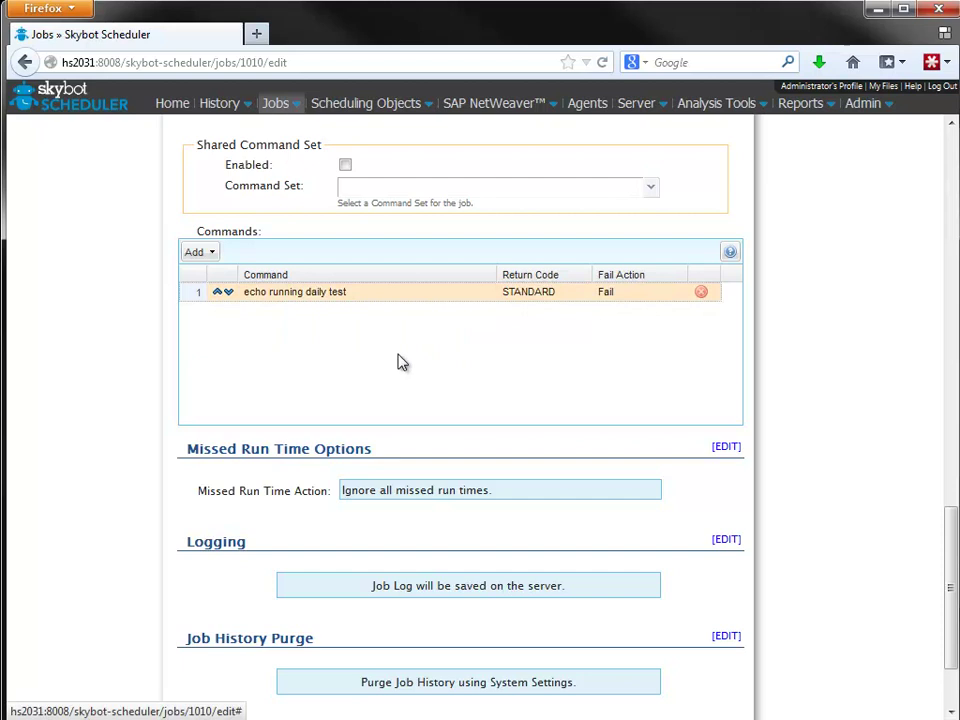
{"action": "left_click", "coordinate": [212, 255]}
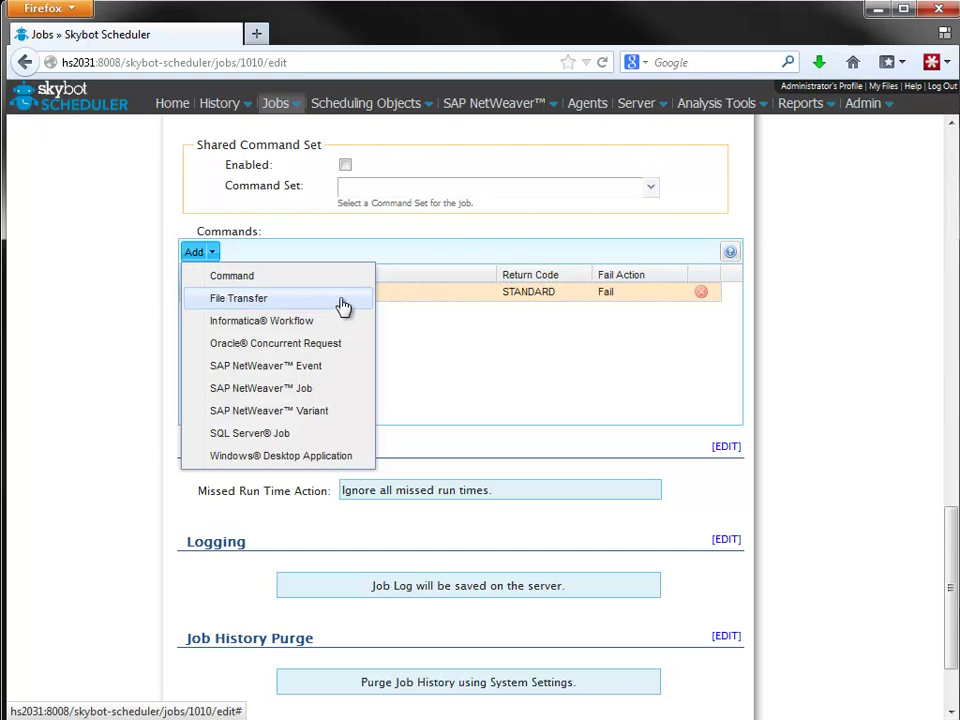
{"action": "left_click", "coordinate": [348, 256]}
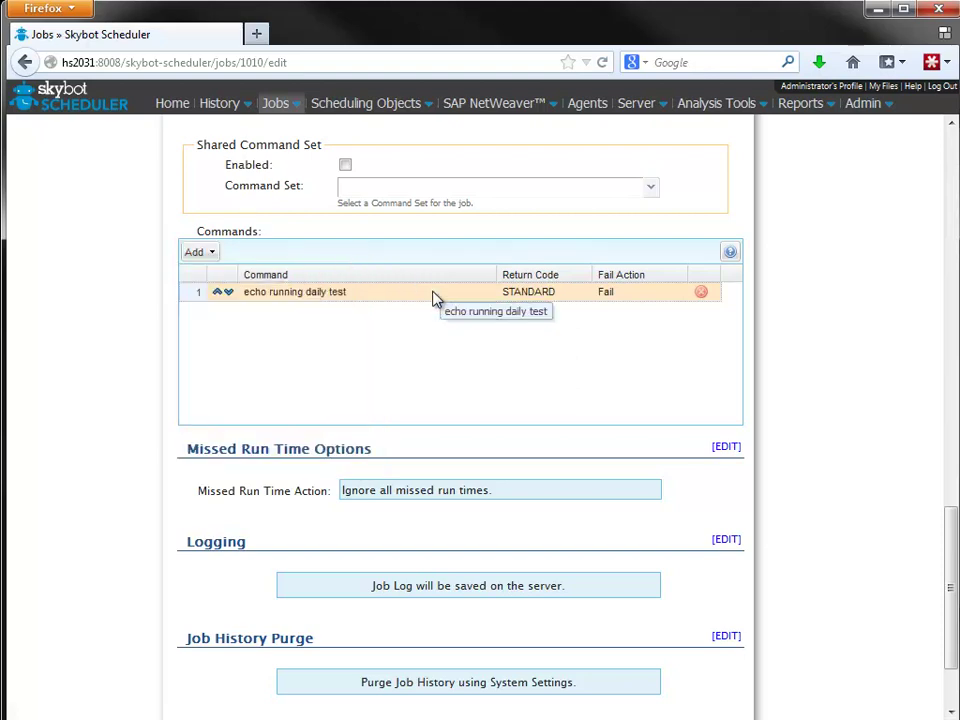
{"action": "scroll", "coordinate": [530, 379], "scroll_direction": "down", "scroll_amount": 2}
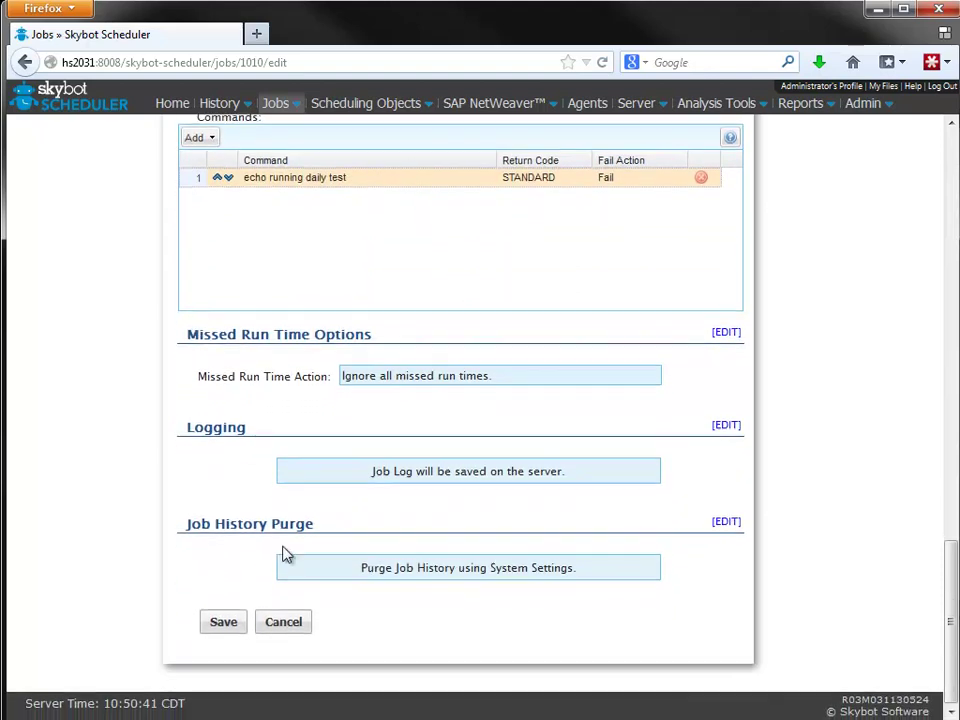
- Save DEMO_RUNS_DAILY's changes and run the job immediately with Run Job Now
{"action": "left_click", "coordinate": [223, 623]}
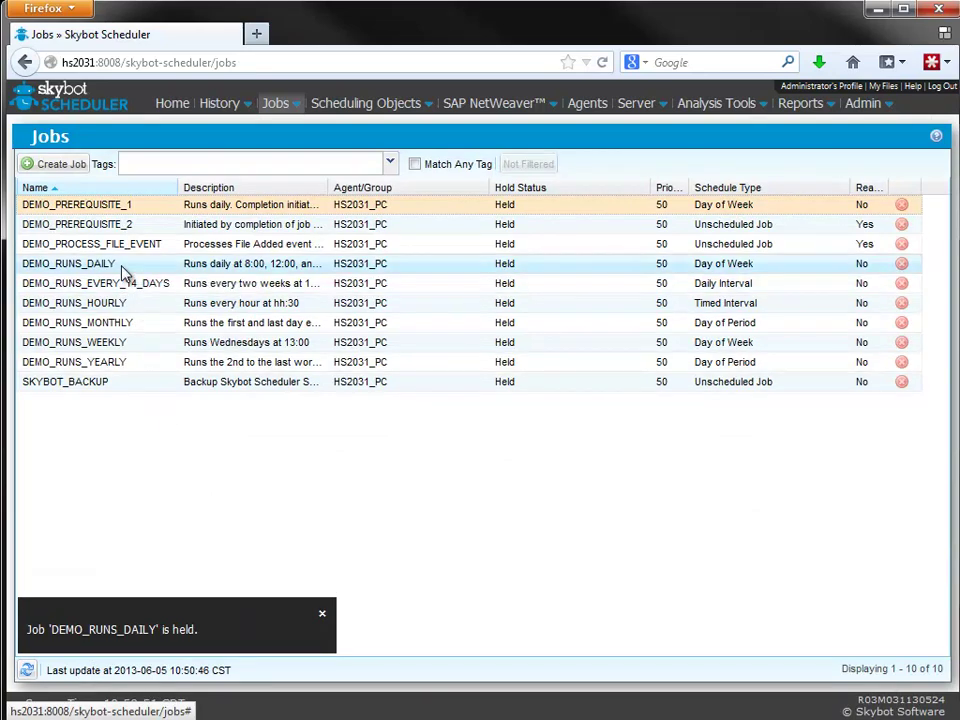
{"action": "right_click", "coordinate": [122, 268]}
{"action": "mouse_move", "coordinate": [182, 347]}
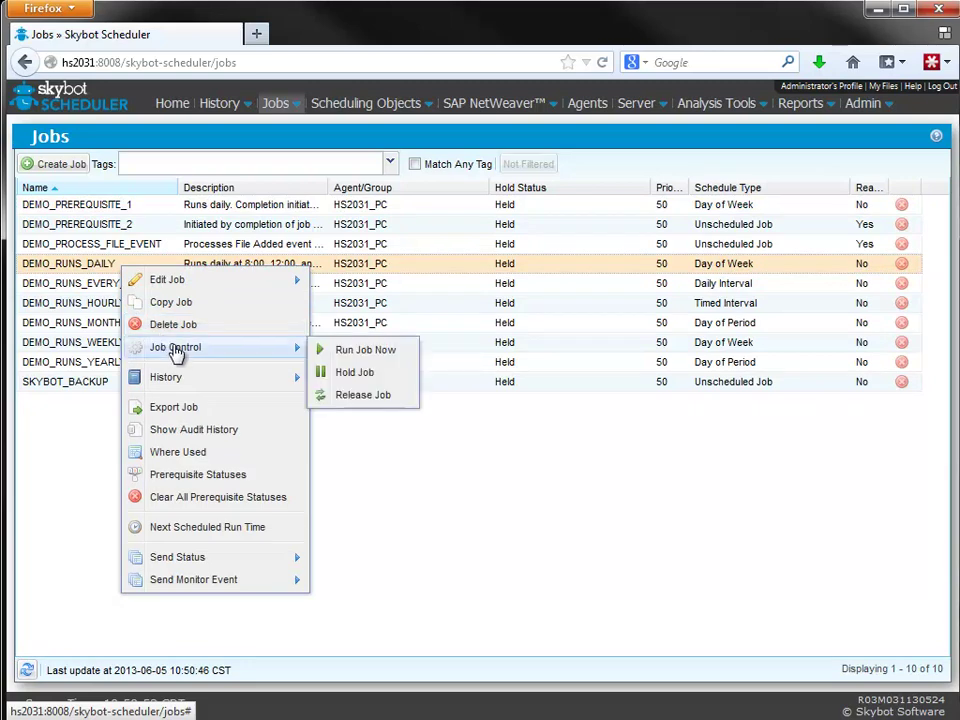
{"action": "left_click", "coordinate": [392, 355]}
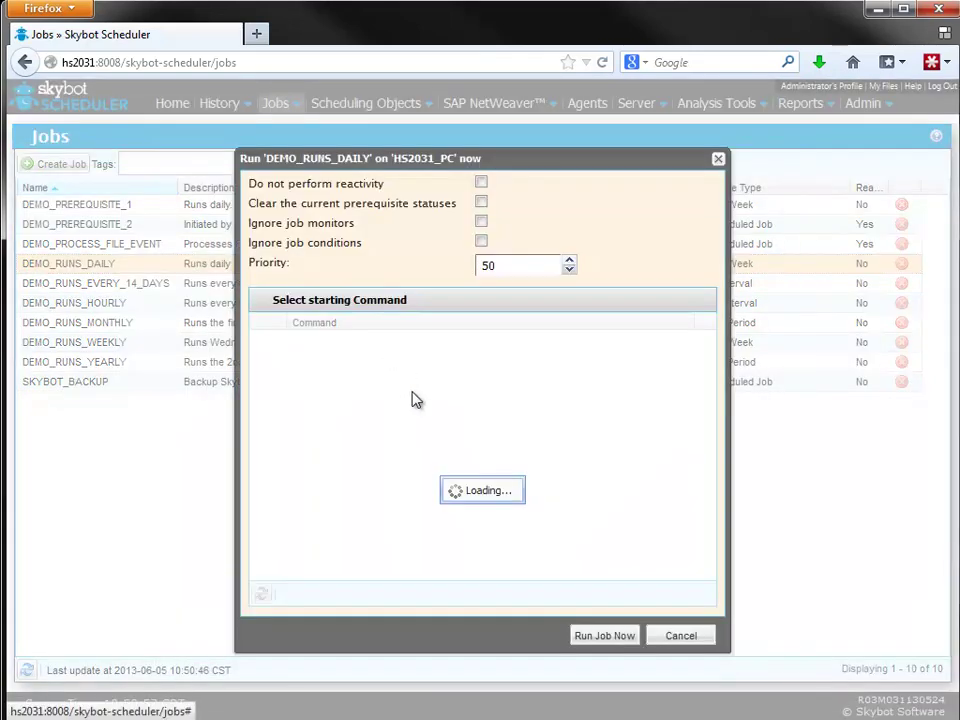
{"action": "left_click", "coordinate": [622, 636]}
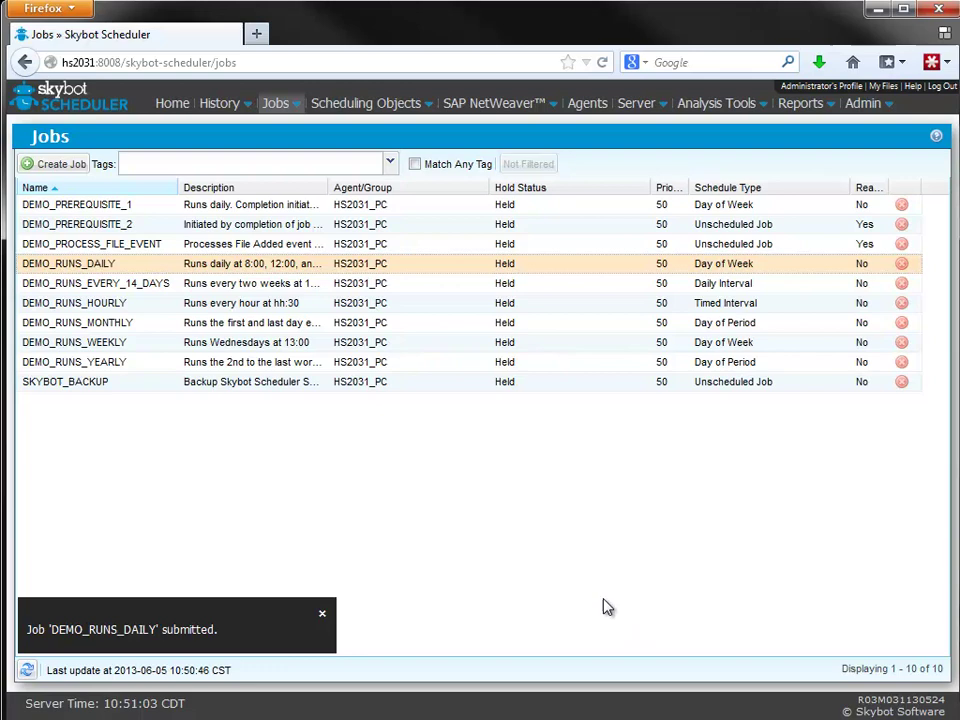
- Open DEMO_RUNS_DAILY's Job History and download the log of run 1003
{"action": "right_click", "coordinate": [145, 272]}
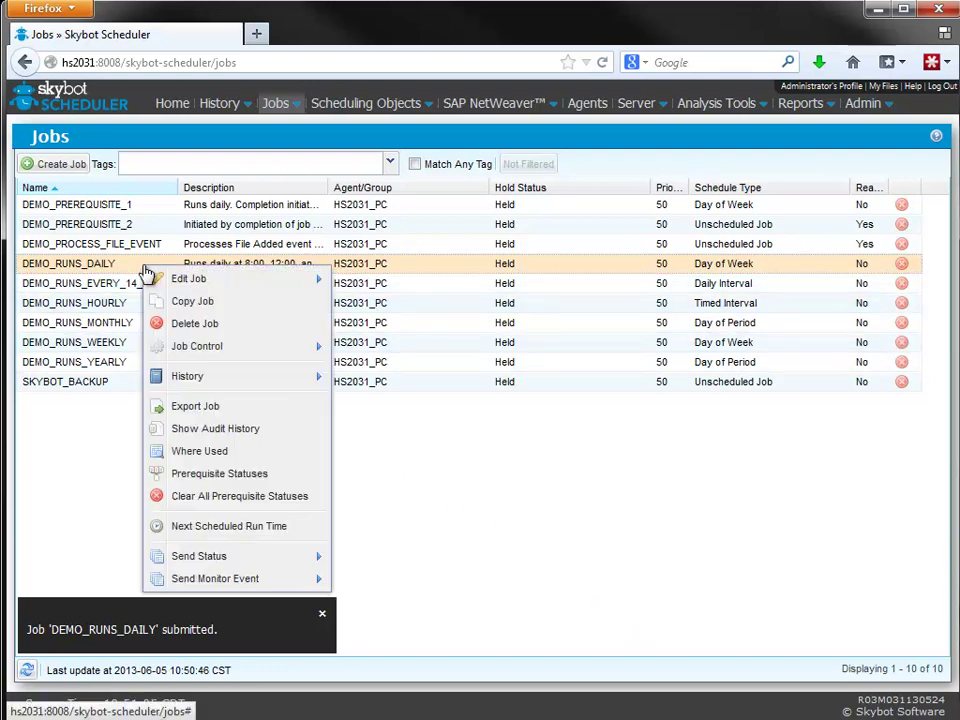
{"action": "mouse_move", "coordinate": [191, 379]}
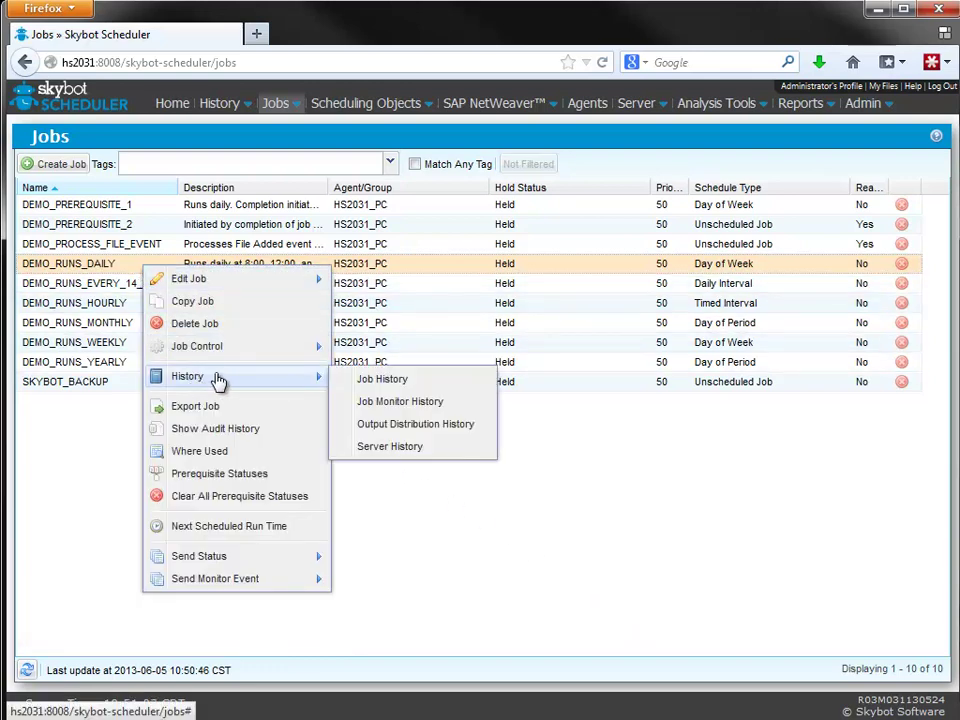
{"action": "left_click", "coordinate": [432, 383]}
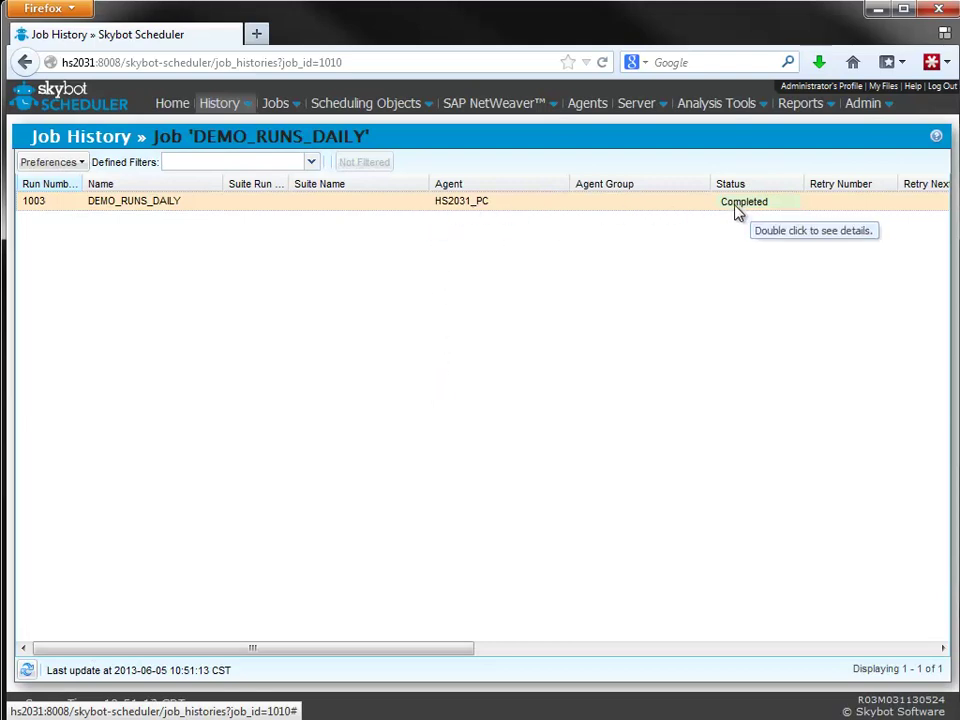
{"action": "right_click", "coordinate": [653, 210]}
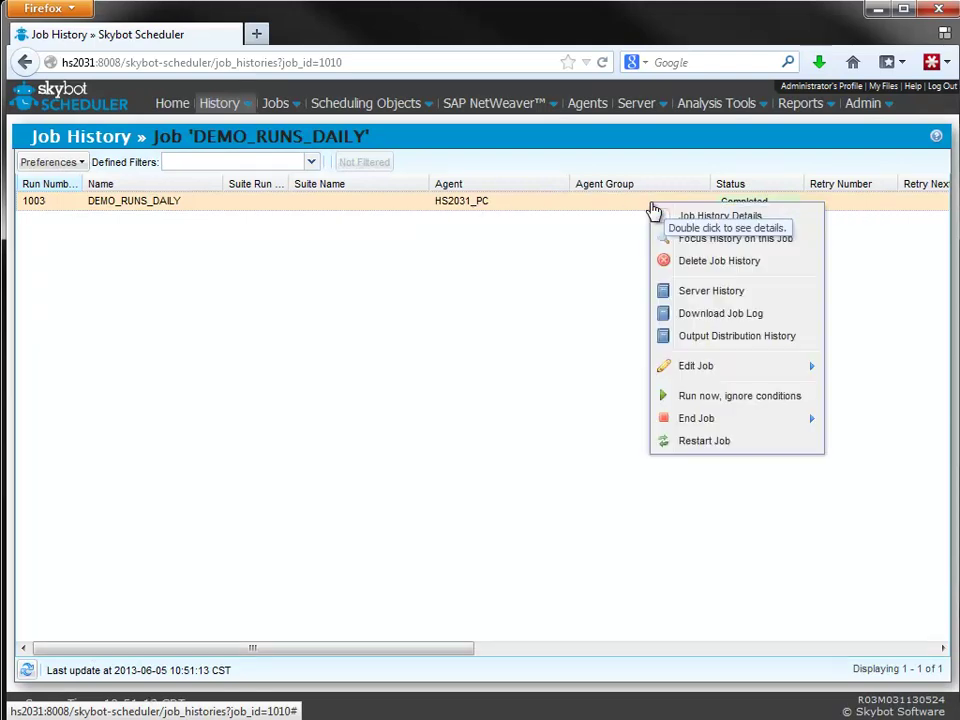
{"action": "left_click", "coordinate": [707, 315]}
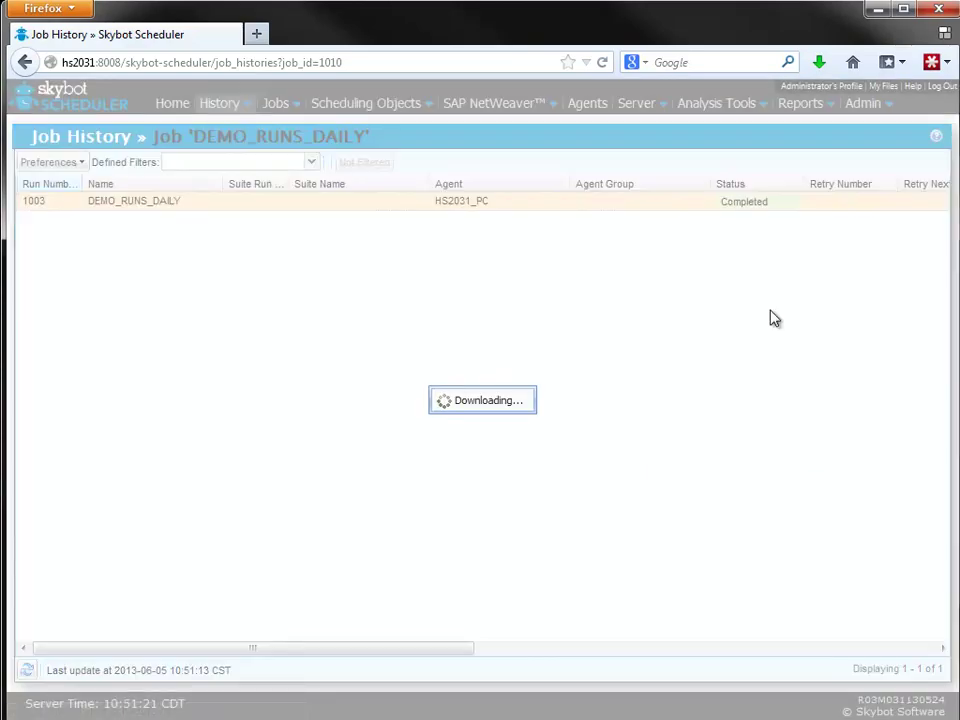
- Open run 1003's log in Notepad++ and mark the job name DEMO_RUNS_DAILY and agent name
{"action": "left_click", "coordinate": [818, 535]}
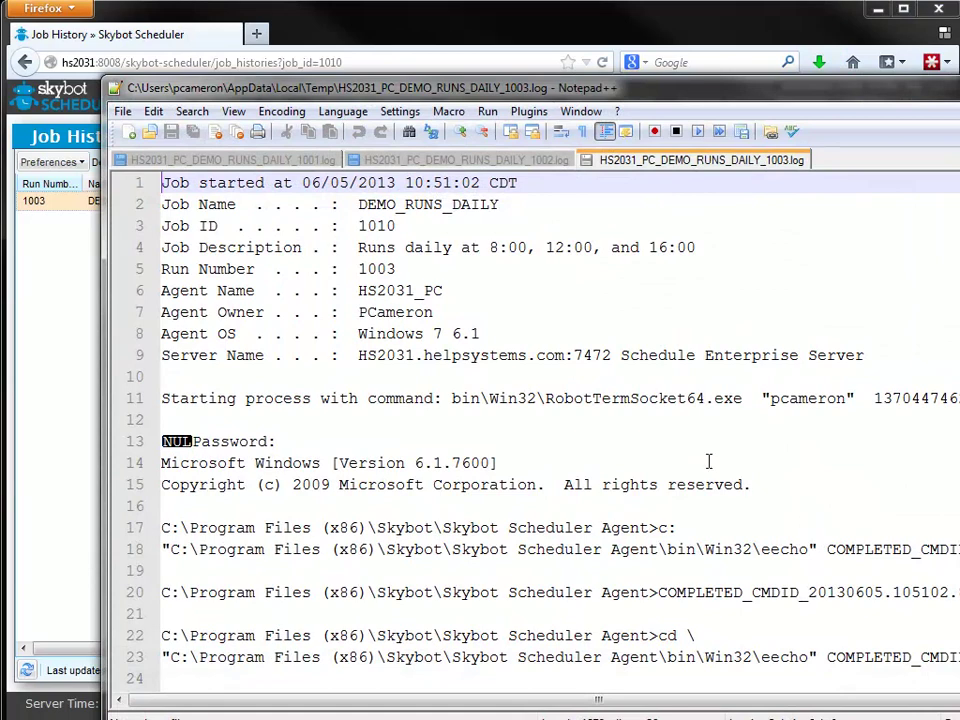
{"action": "left_click_drag", "start_coordinate": [358, 205], "coordinate": [490, 213]}
{"action": "left_click_drag", "start_coordinate": [358, 290], "coordinate": [425, 290]}
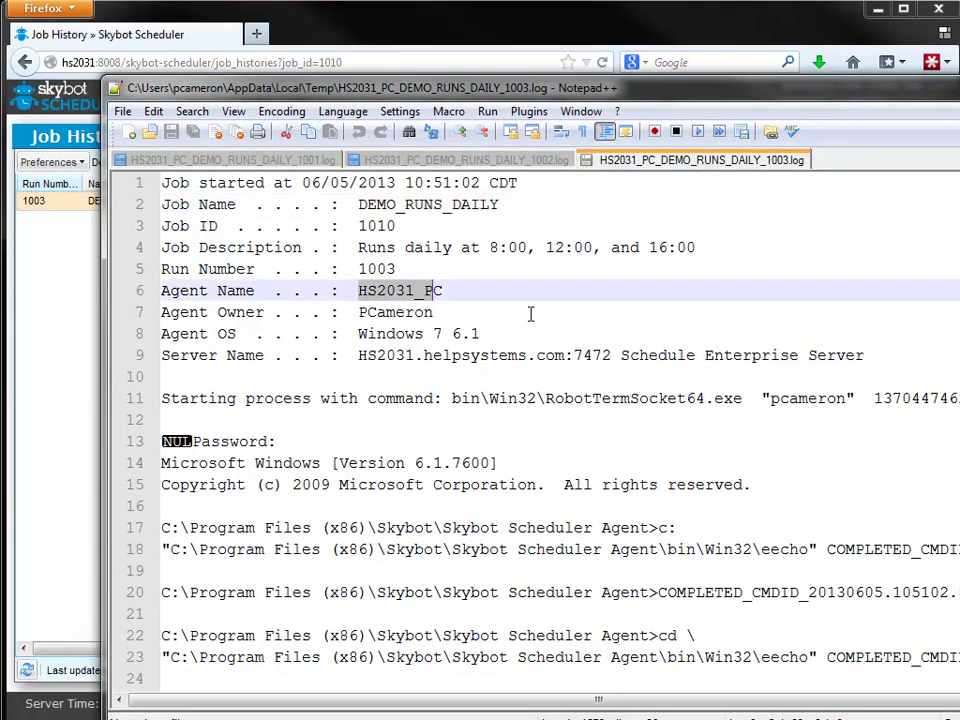
{"action": "left_click_drag", "start_coordinate": [770, 398], "coordinate": [849, 407]}
{"action": "scroll", "coordinate": [596, 379], "scroll_direction": "down", "scroll_amount": 3}
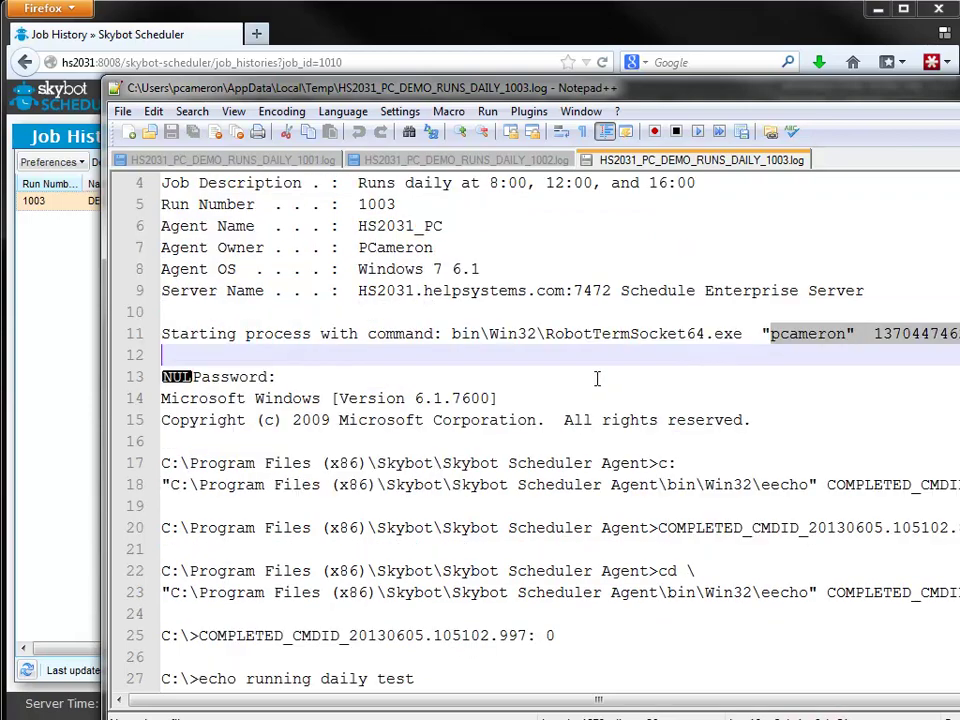
{"action": "scroll", "coordinate": [589, 377], "scroll_direction": "down", "scroll_amount": 1}
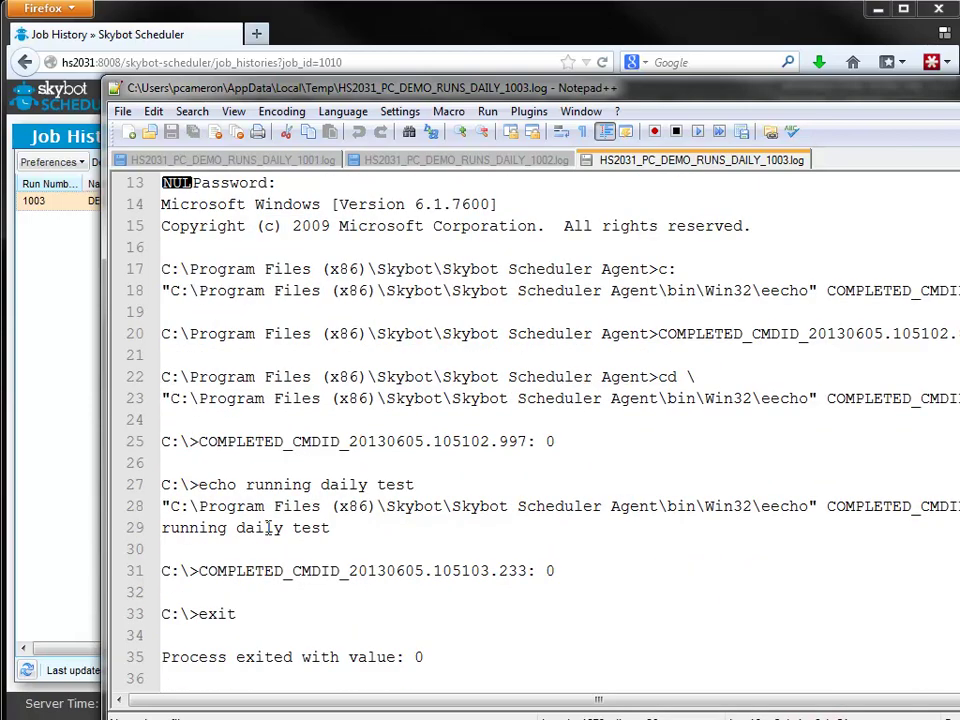
- Highlight the echo running daily test command and exit value 0, then close Notepad++
{"action": "left_click_drag", "start_coordinate": [200, 490], "coordinate": [435, 489]}
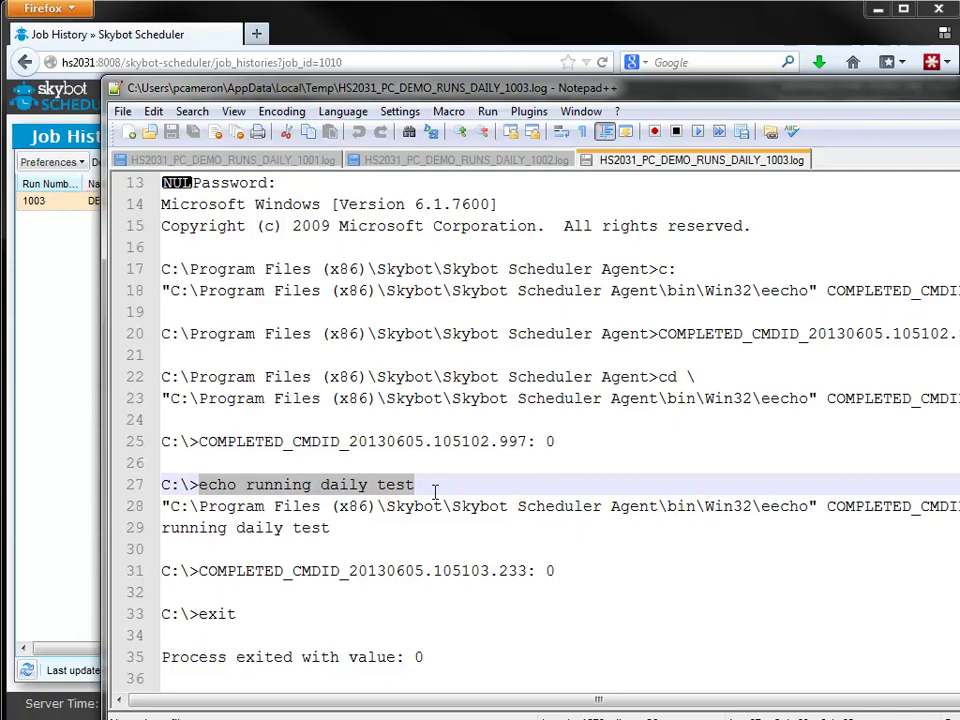
{"action": "double_click", "coordinate": [419, 656]}
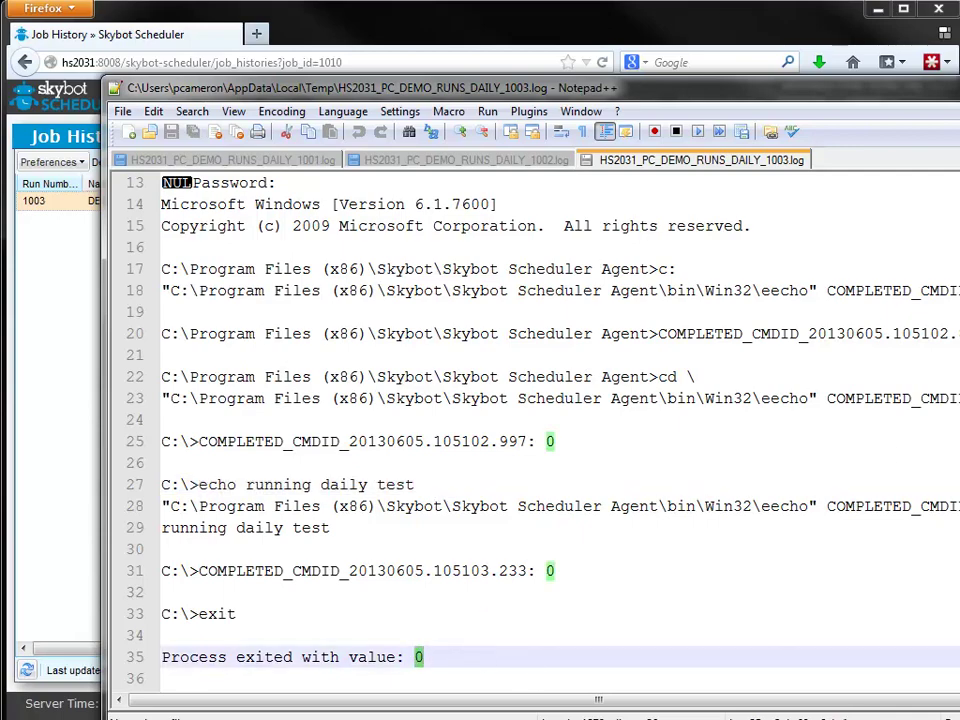
{"action": "key", "text": "alt+F4"}
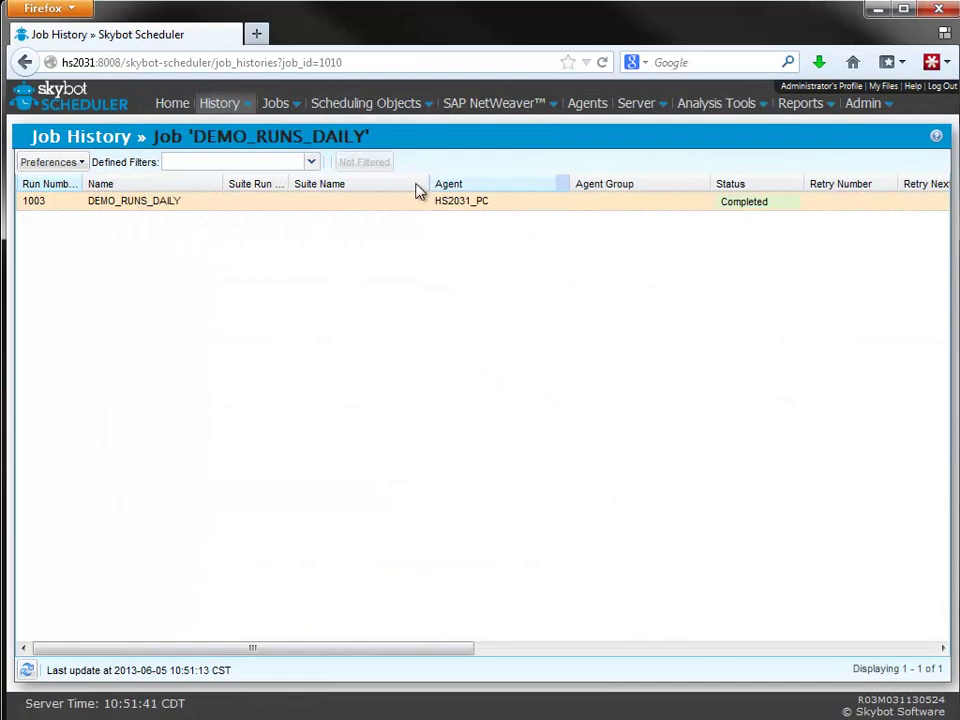
- Go back to the Skybot Scheduler Home page
{"action": "left_click", "coordinate": [173, 104]}
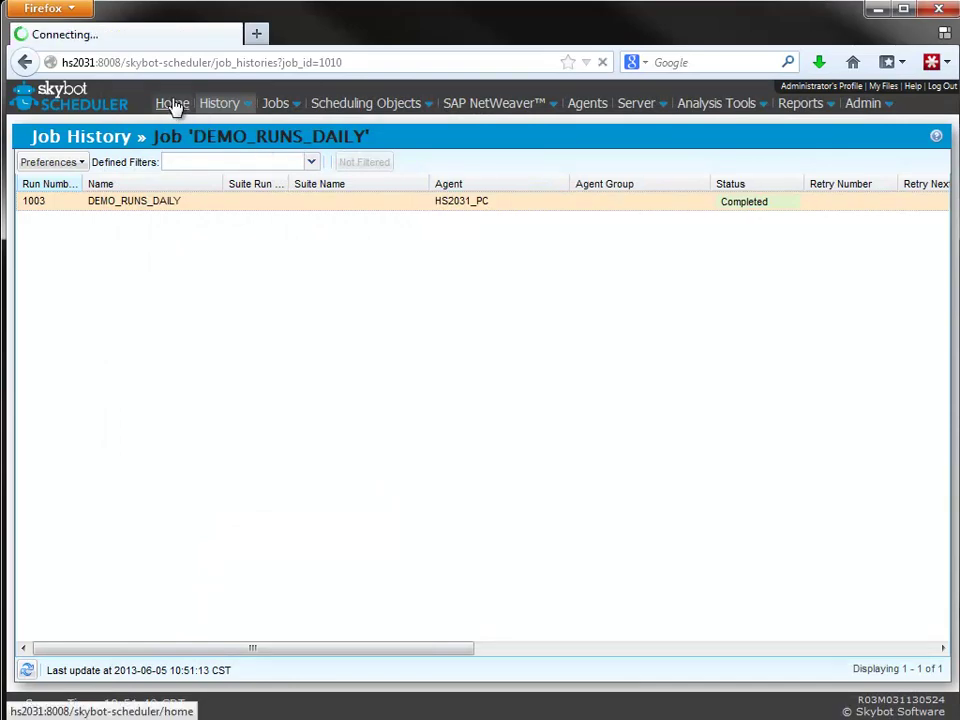